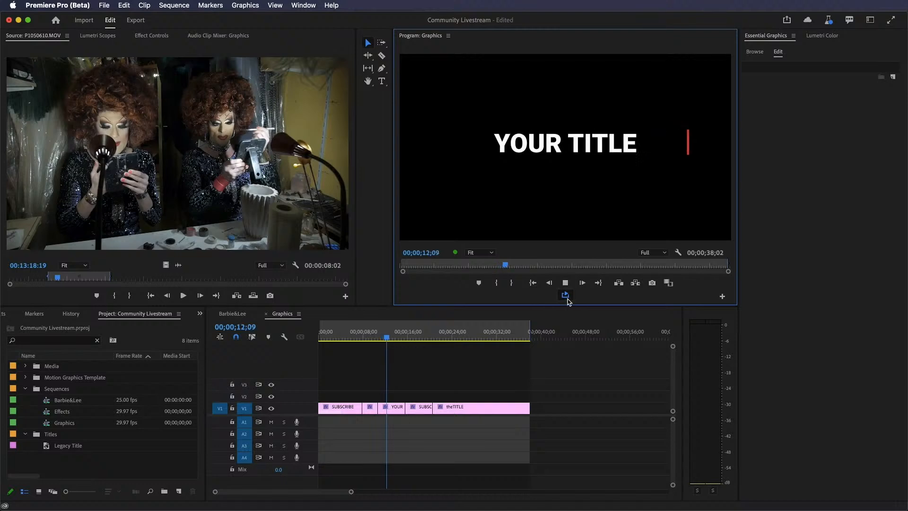
# Step: Check the graphics upgrade commands for the YOUR TITLE clip and locate the Legacy Title item in the Titles bin
pyautogui.click(393, 416)
pyautogui.click(244, 6)
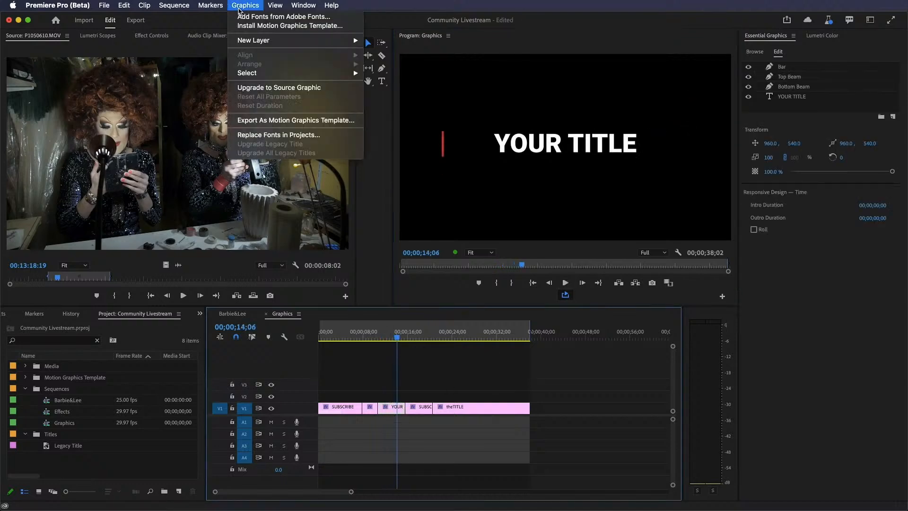
pyautogui.click(266, 90)
pyautogui.click(56, 447)
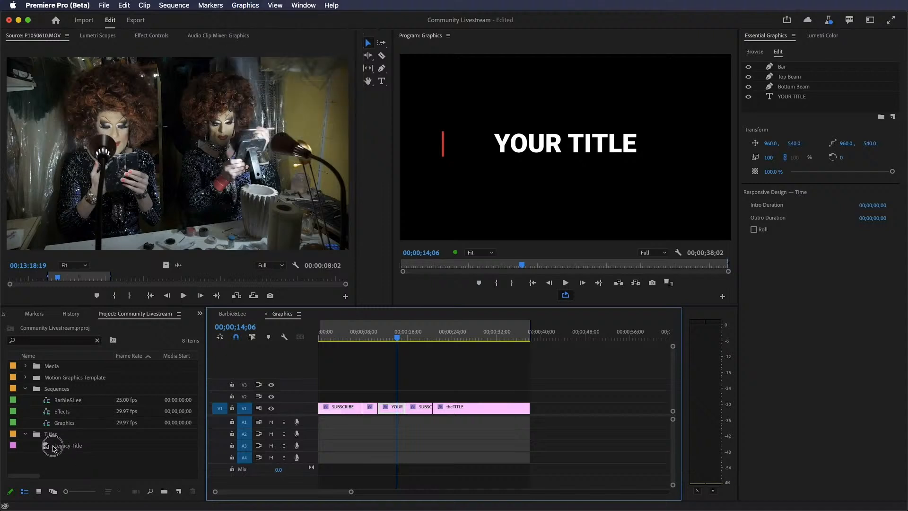
pyautogui.click(44, 446)
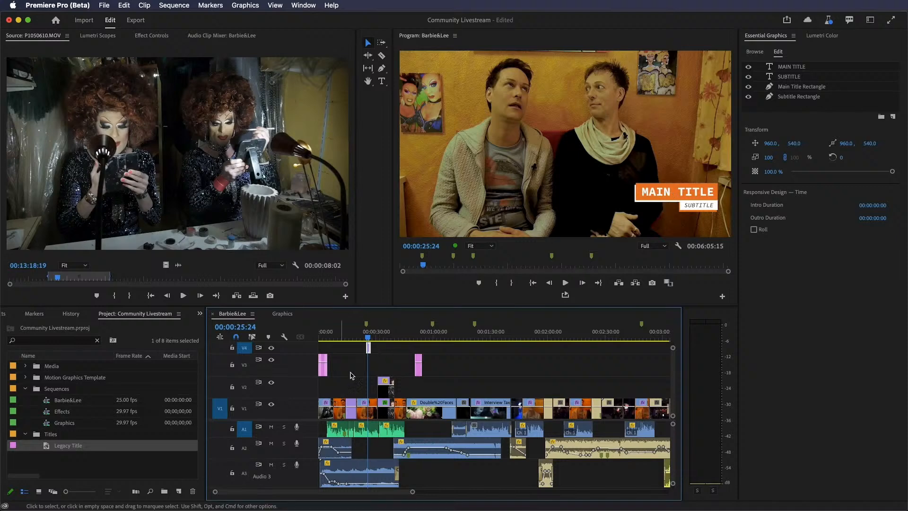
# Step: Upgrade the selected MAIN TITLE/SUBTITLE clip on V4 to a source graphic and rename the new project item Lower Third
pyautogui.click(244, 5)
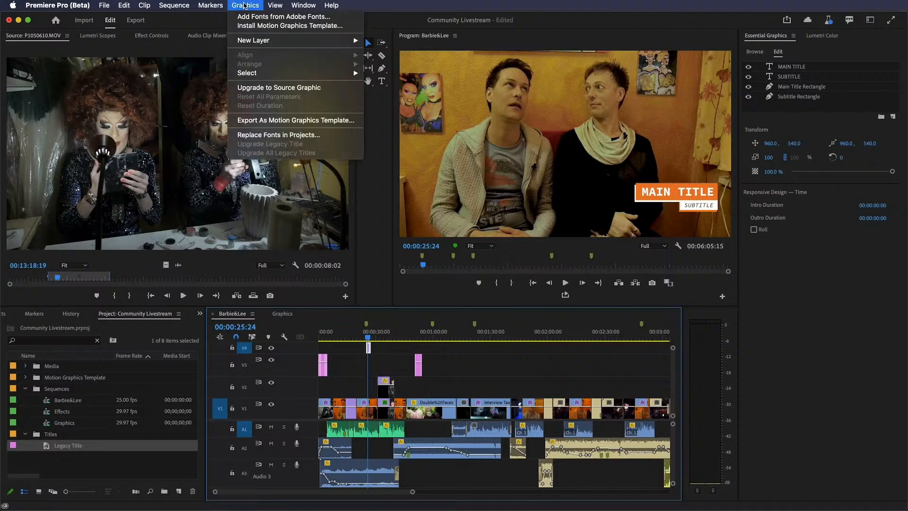
pyautogui.click(282, 89)
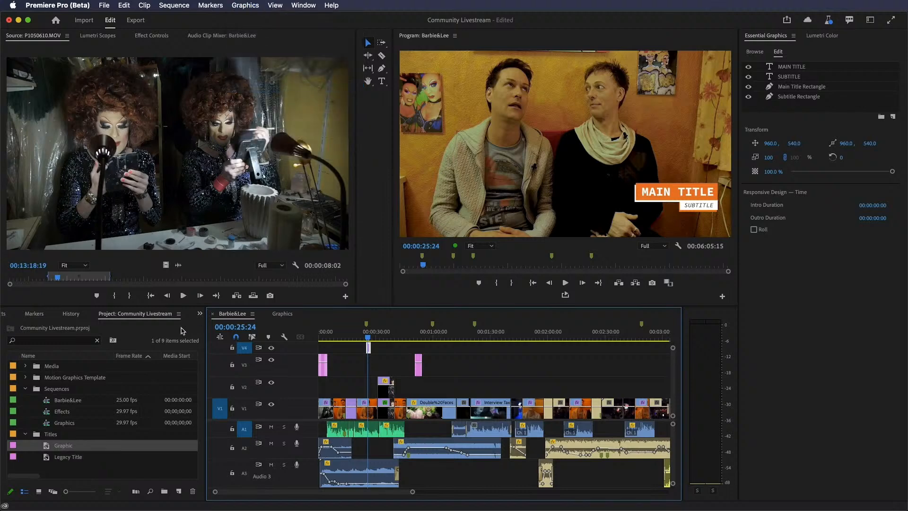
pyautogui.click(67, 446)
pyautogui.write('Lower Third')
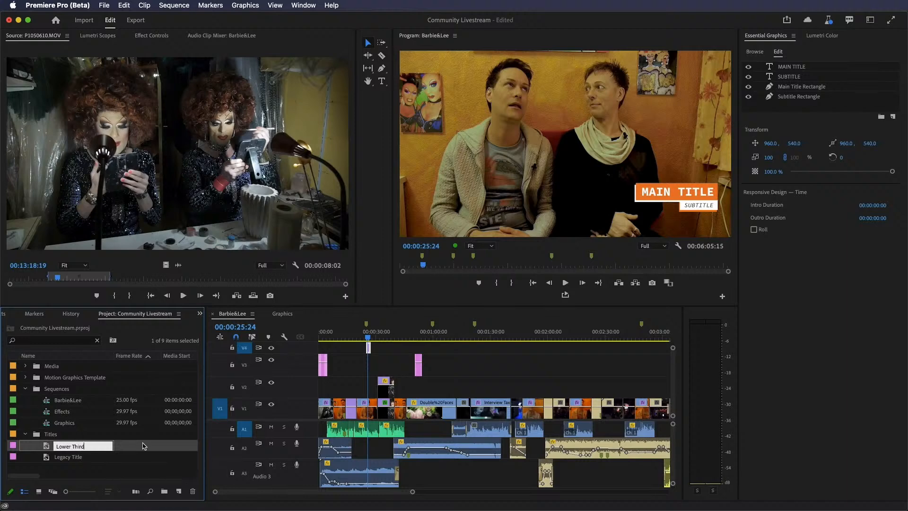
pyautogui.click(374, 356)
# Step: Place Lower Third instances on V4 at the third and fourth visible timeline markers of the Barbie&Lee sequence
pyautogui.moveTo(45, 448); pyautogui.dragTo(476, 337)
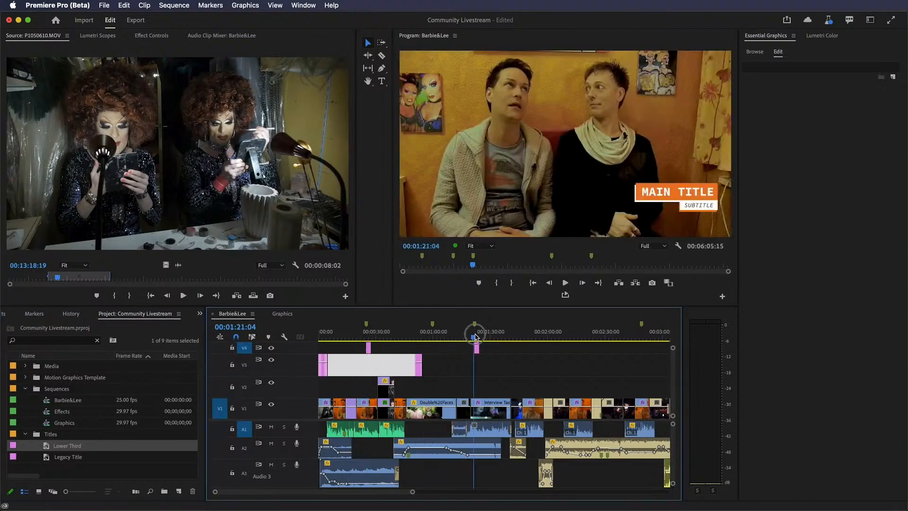
pyautogui.press('space')
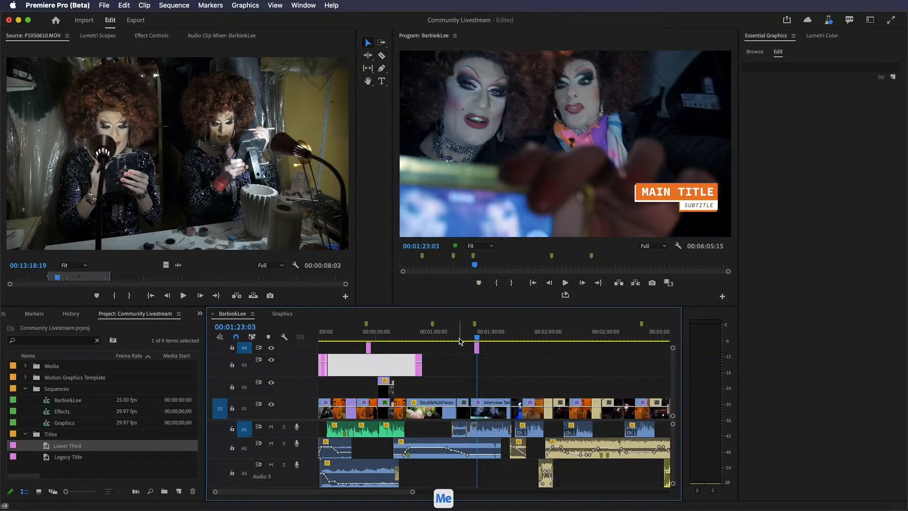
pyautogui.moveTo(47, 447); pyautogui.dragTo(475, 348)
pyautogui.click(641, 329)
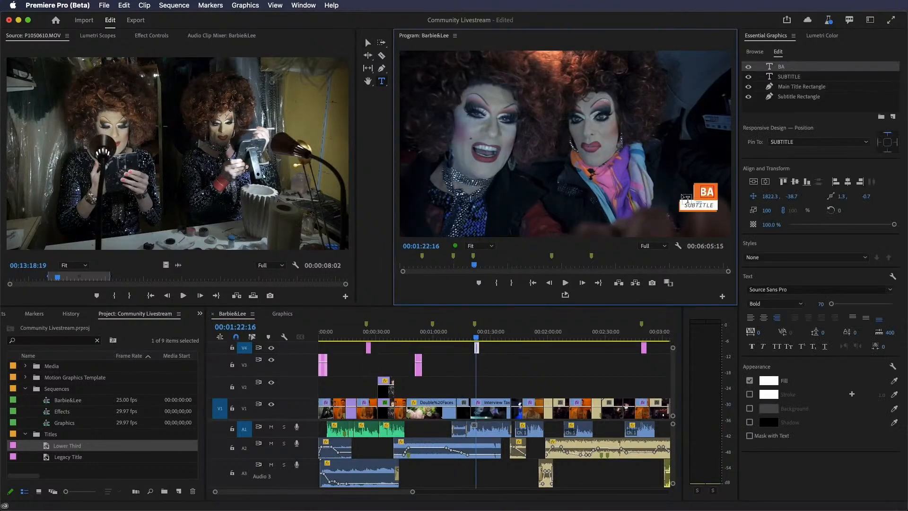
# Step: In the Lower Third instance at 00:01:22:16, change the main title to BARBIE & LEE and the subtitle to Performers
pyautogui.write('RBIE & LEE')
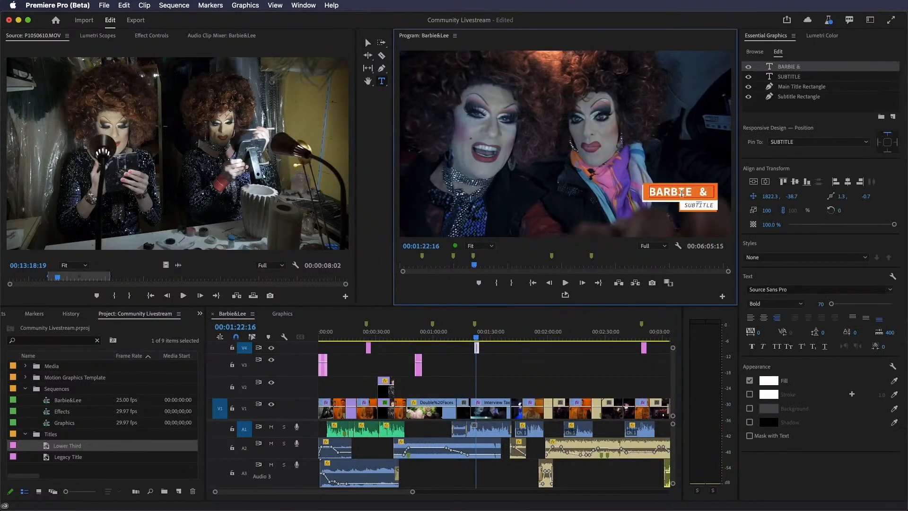
pyautogui.click(699, 204)
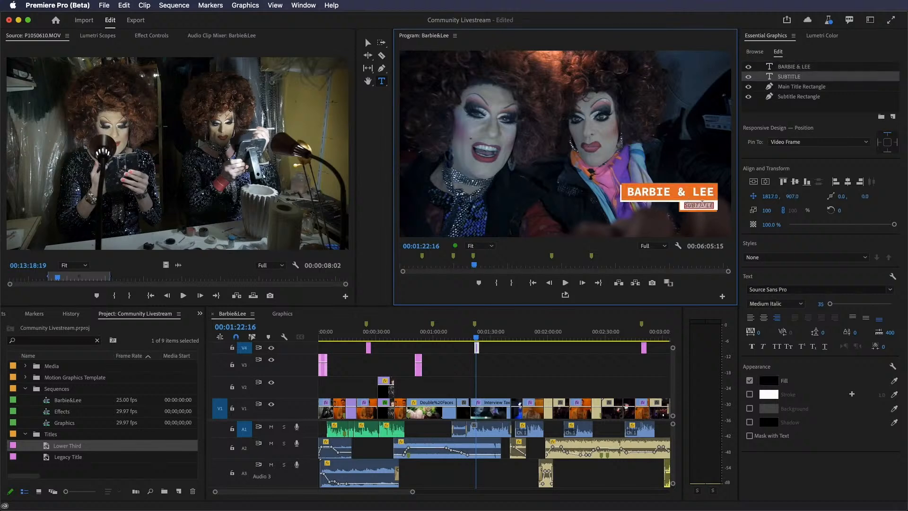
pyautogui.write('Performers')
# Step: Replace the final E of the main title with A in the instance at 00:00:25:24, and check the Lower Third instances at the other markers
pyautogui.moveTo(476, 337); pyautogui.dragTo(370, 339)
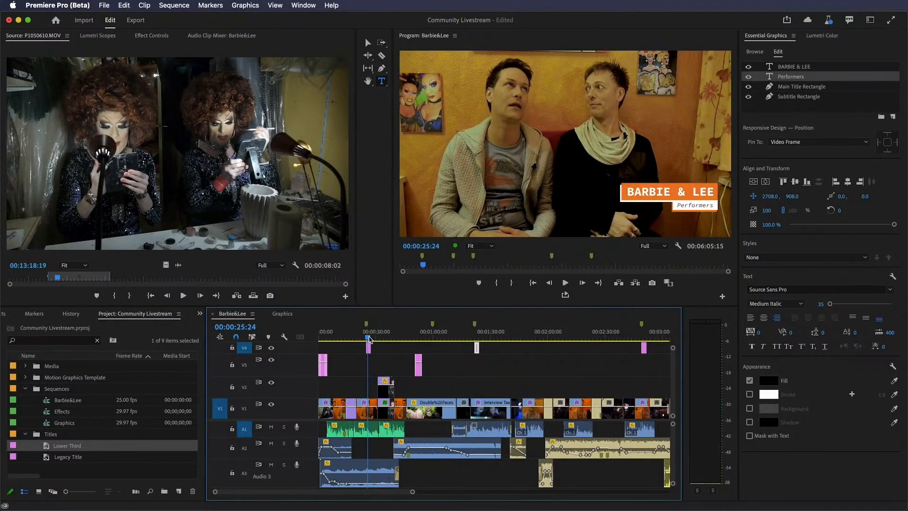
pyautogui.click(706, 192)
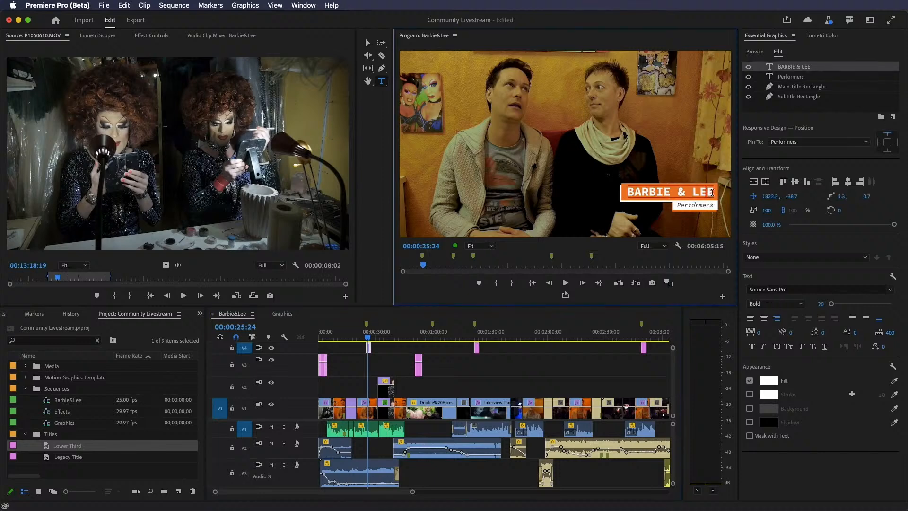
pyautogui.press('BackSpace')
pyautogui.write('A')
pyautogui.click(431, 335)
pyautogui.click(476, 336)
pyautogui.click(645, 335)
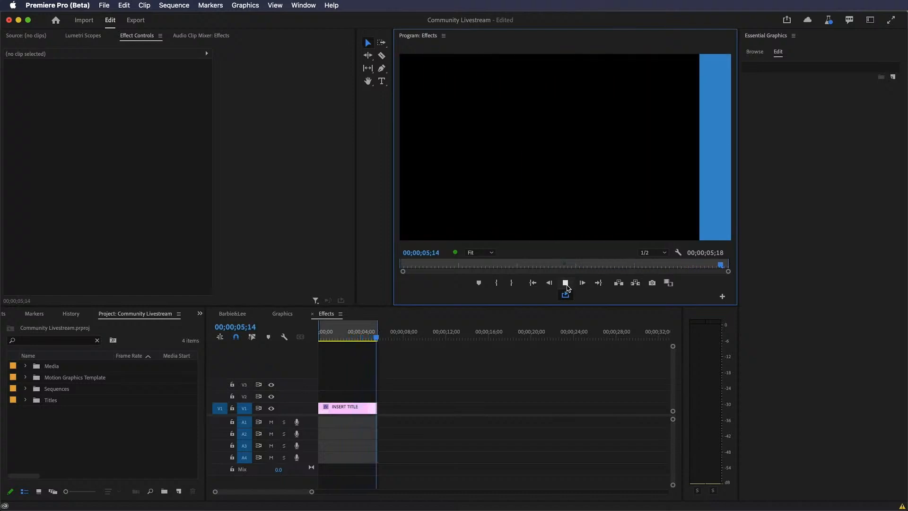
# Step: Stop playback and apply the Color Emboss effect from the Stylize video effects to the INSERT TITLE clip
pyautogui.click(200, 314)
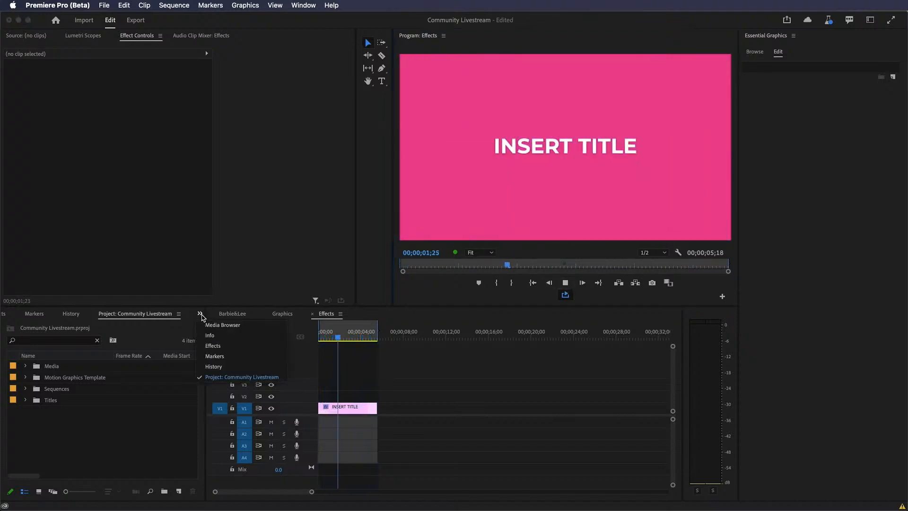
pyautogui.click(212, 346)
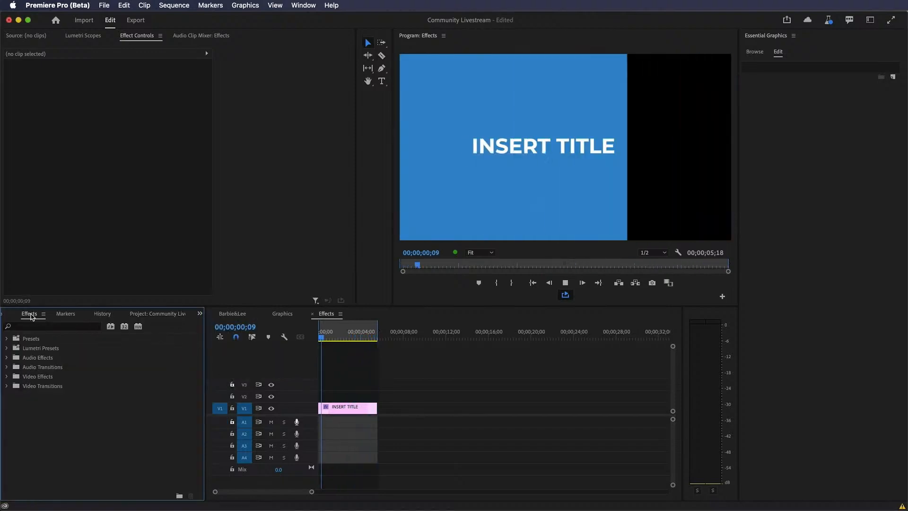
pyautogui.click(565, 282)
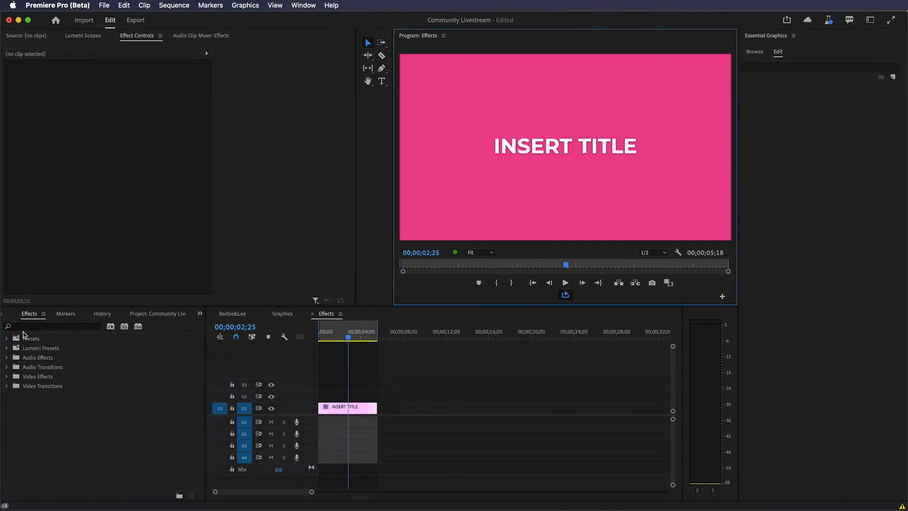
pyautogui.click(7, 377)
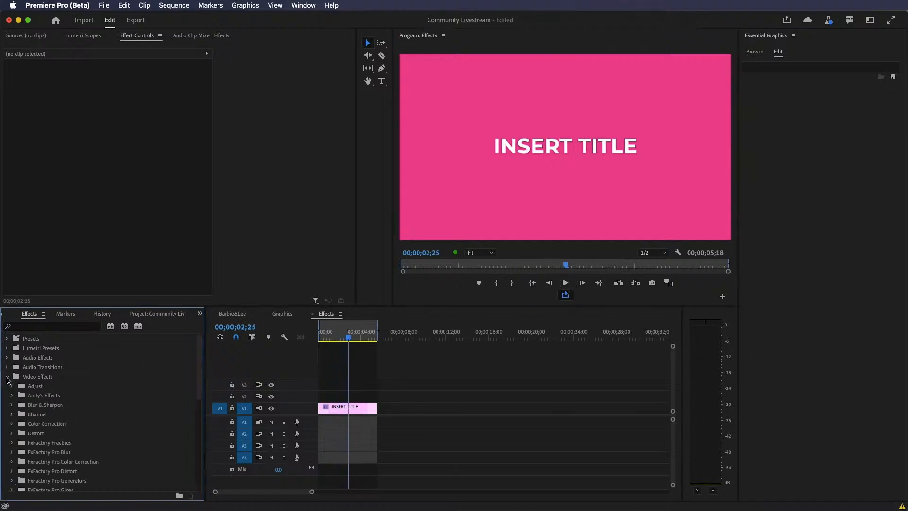
pyautogui.scroll(-5, 52, 438)
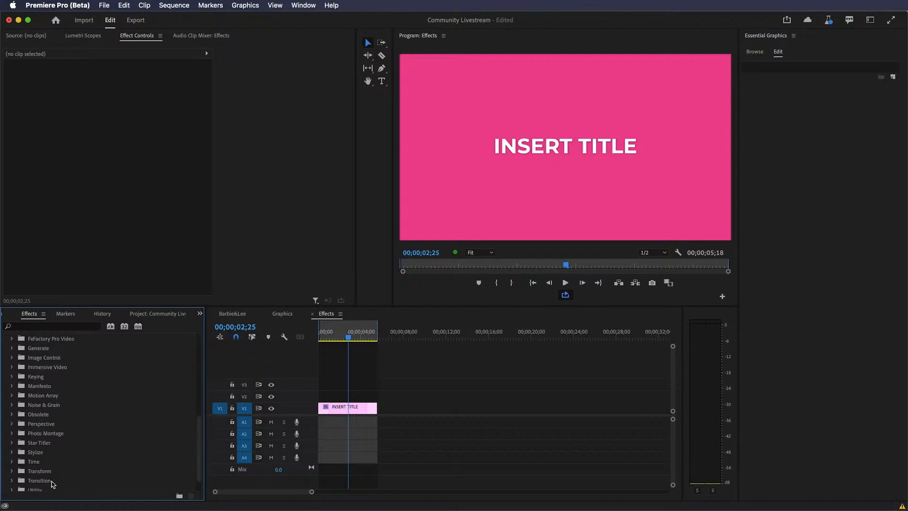
pyautogui.scroll(-1, 52, 492)
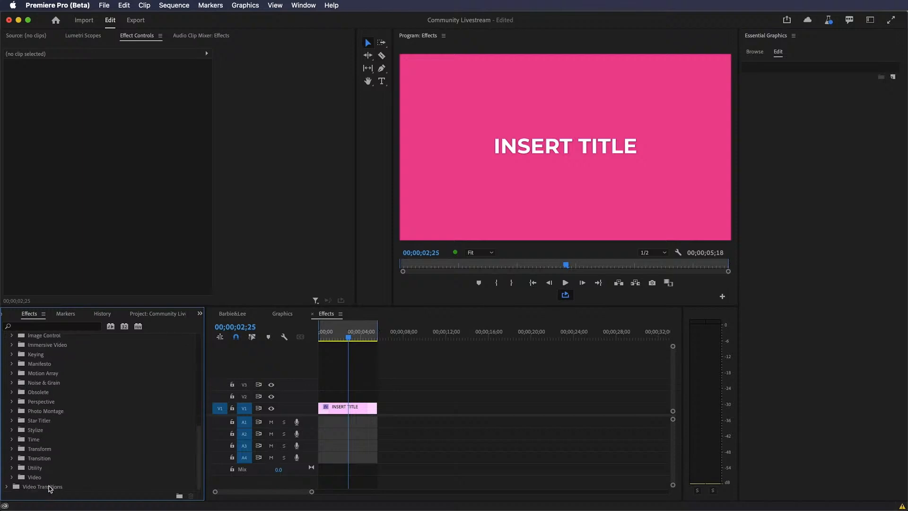
pyautogui.click(34, 431)
pyautogui.click(12, 430)
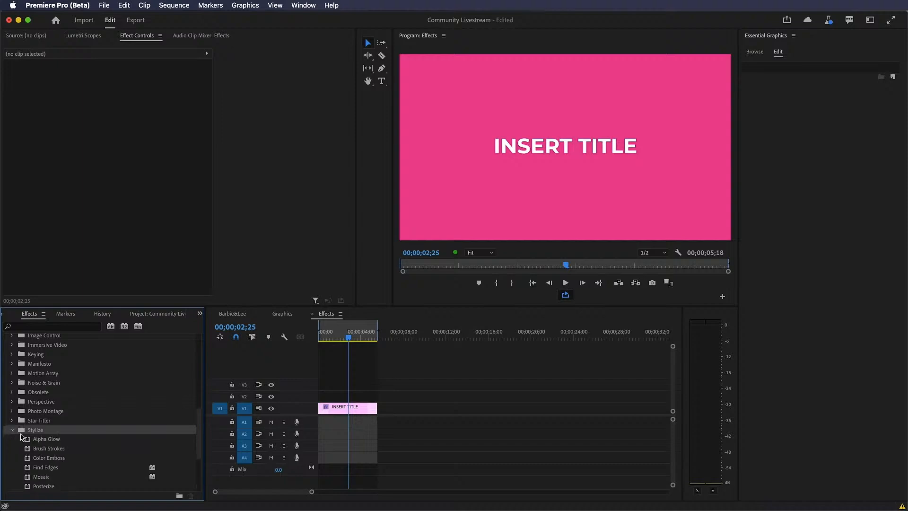
pyautogui.scroll(-1, 54, 459)
pyautogui.click(39, 450)
pyautogui.moveTo(37, 453); pyautogui.dragTo(350, 409)
# Step: Go to 00;00;00;11 in the title's opening animation and set the Color Emboss relief to 40
pyautogui.moveTo(230, 57)
pyautogui.mouseDown()
pyautogui.moveTo(215, 57)
pyautogui.moveTo(235, 55)
pyautogui.moveTo(223, 55)
pyautogui.mouseUp()
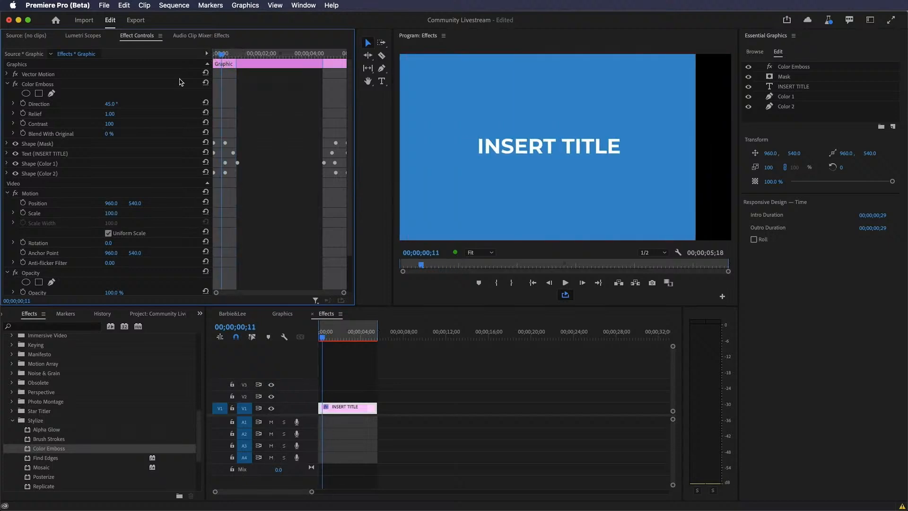
pyautogui.click(37, 86)
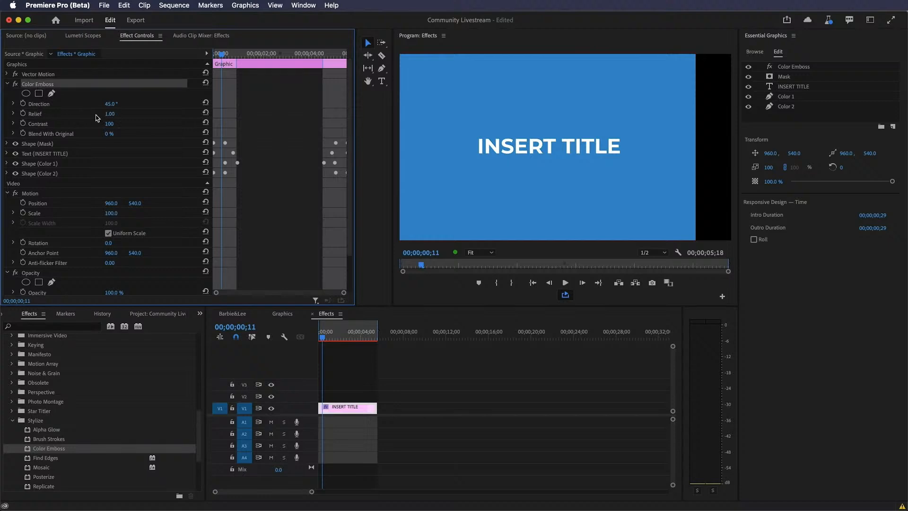
pyautogui.moveTo(109, 113); pyautogui.dragTo(143, 113)
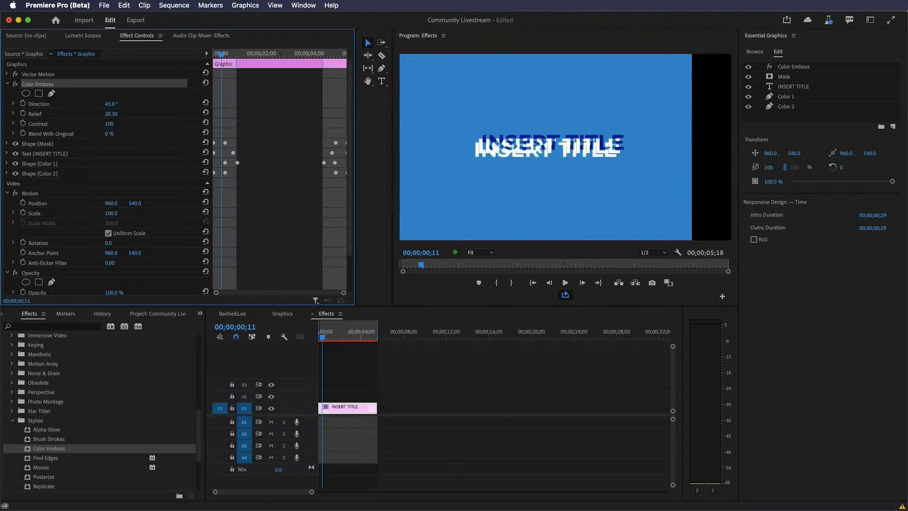
pyautogui.click(118, 114)
pyautogui.press('Return')
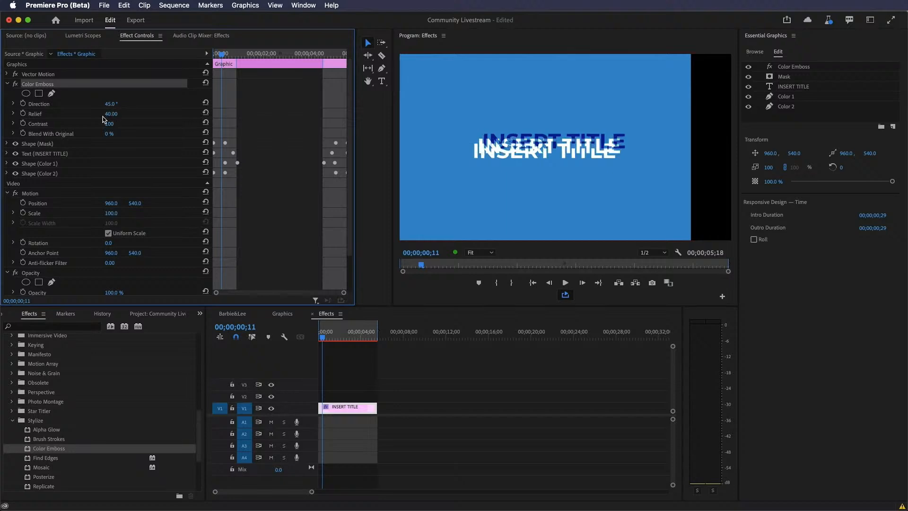
# Step: Animate the Color Emboss relief with a keyframe at 00;00;00;11 and a second keyframe of 0 at 00;00;00;24
pyautogui.click(23, 114)
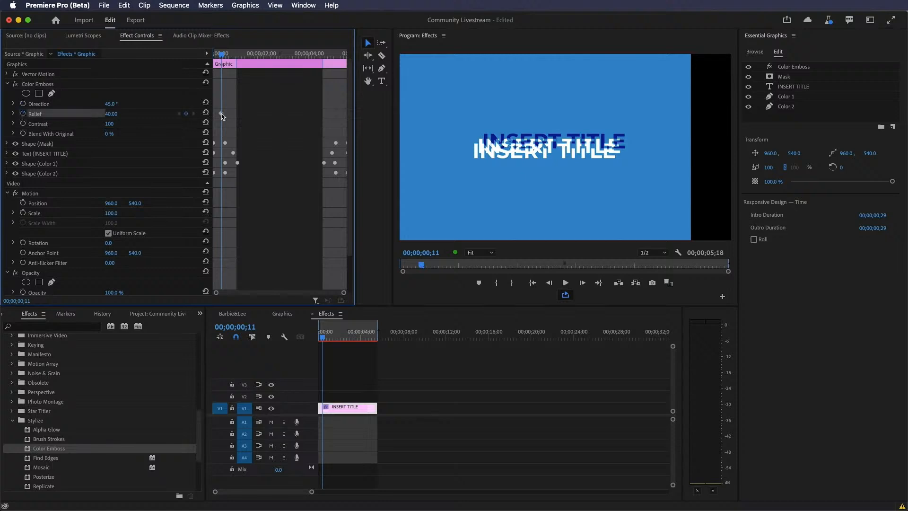
pyautogui.moveTo(222, 55); pyautogui.dragTo(233, 57)
pyautogui.moveTo(111, 114); pyautogui.dragTo(96, 113)
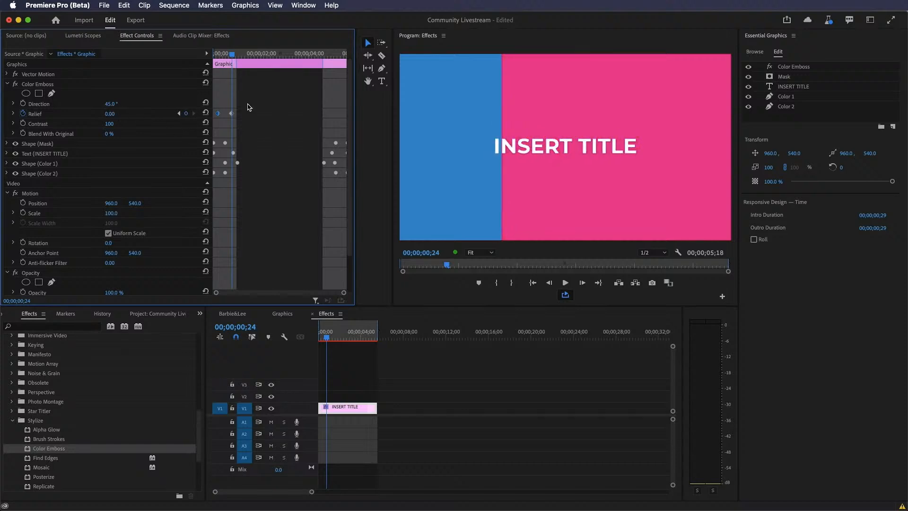
# Step: Mark the out point at 00;00;01;22 and play the title's opening to review the emboss animation
pyautogui.click(303, 339)
pyautogui.press('Home')
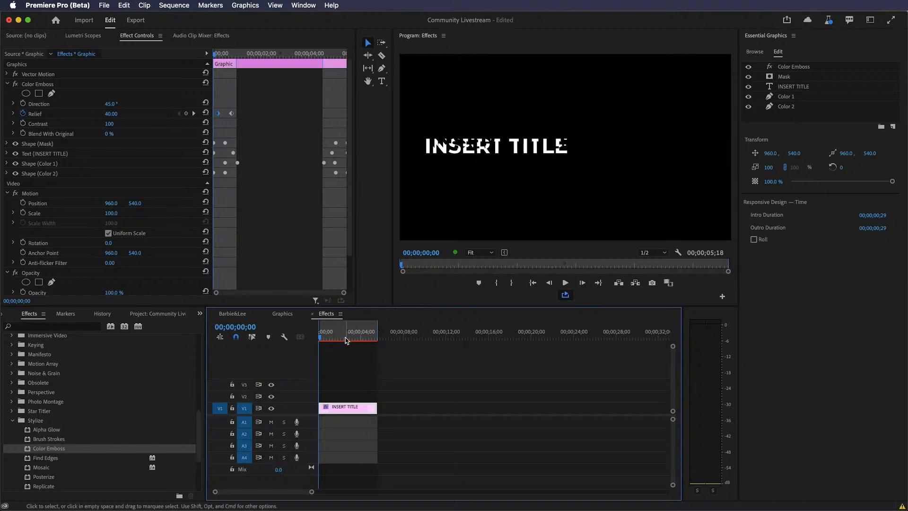
pyautogui.click(337, 338)
pyautogui.press('o')
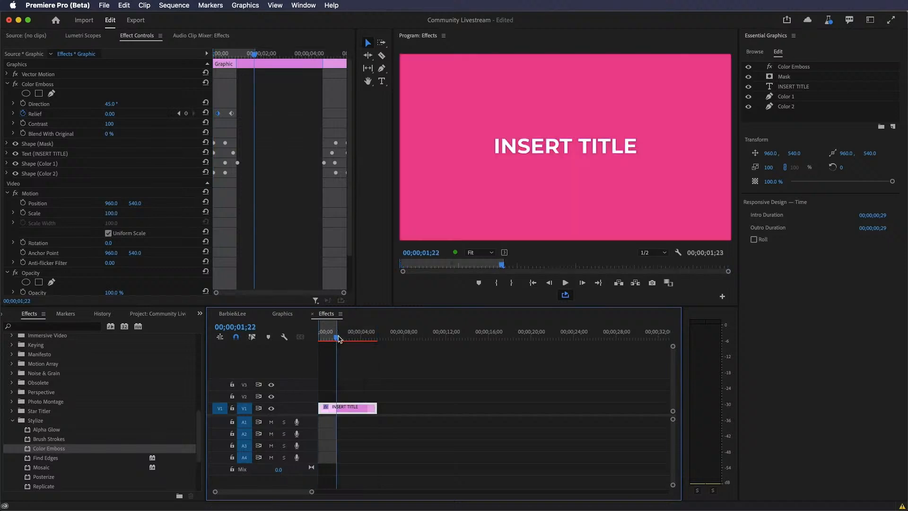
pyautogui.click(567, 284)
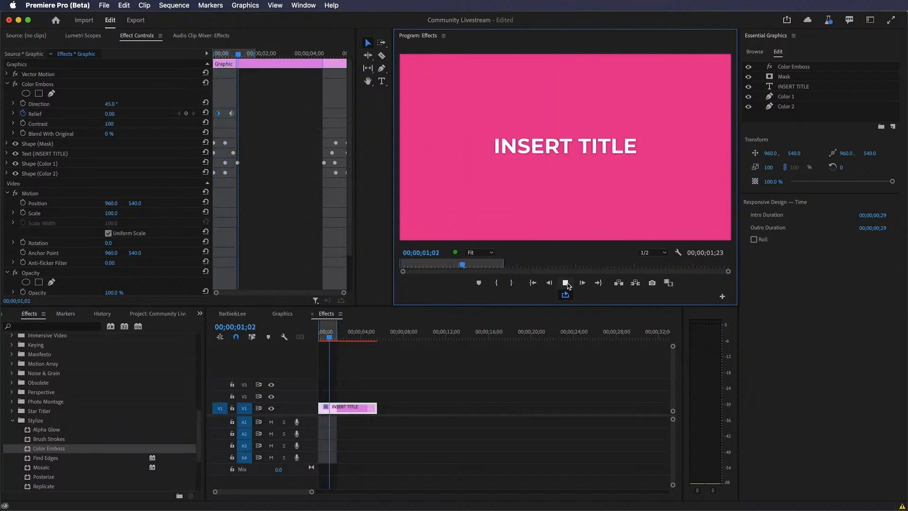
pyautogui.click(565, 283)
# Step: Find the Lumetri Color effect and insert it in the graphic's layer stack between the INSERT TITLE text and the Color 1 shape
pyautogui.click(801, 69)
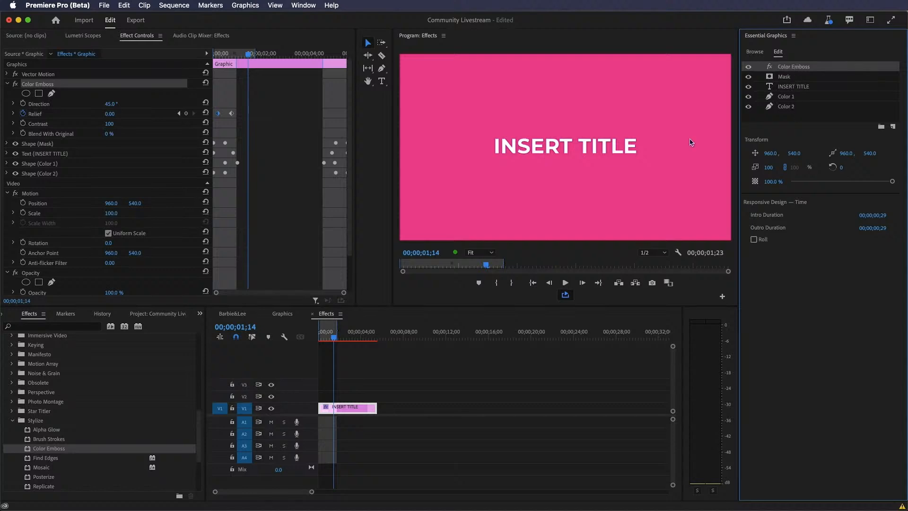
pyautogui.moveTo(334, 337); pyautogui.dragTo(362, 339)
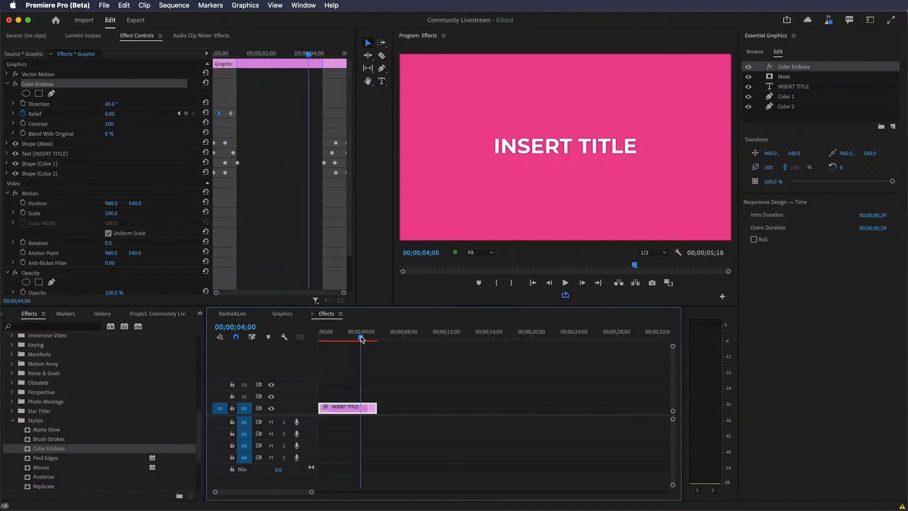
pyautogui.click(326, 337)
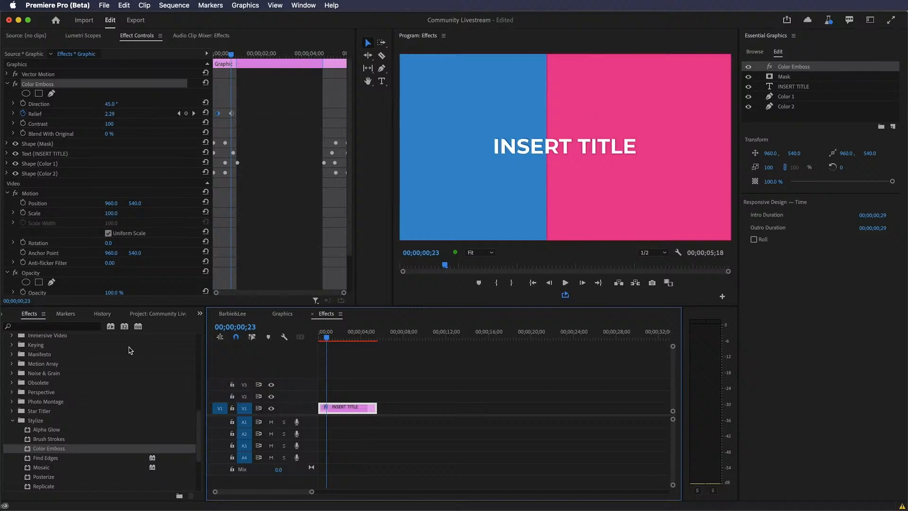
pyautogui.click(55, 327)
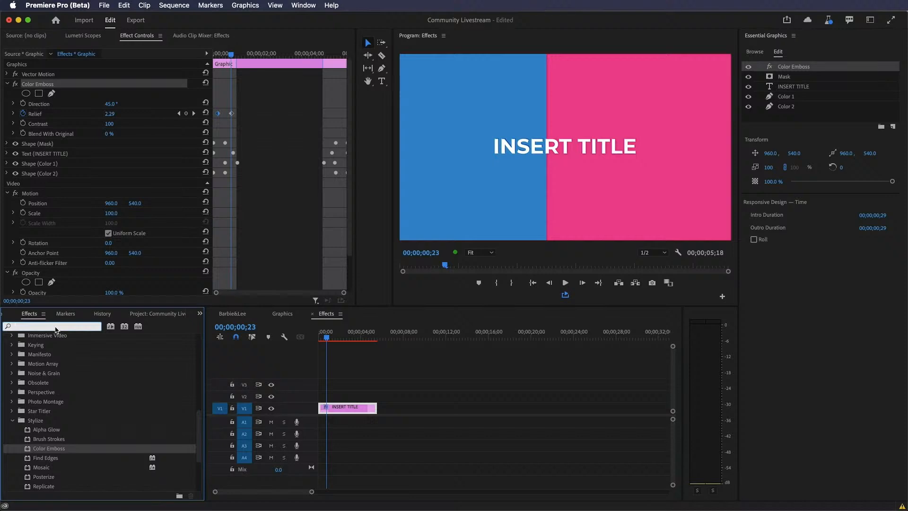
pyautogui.write('lumetri colo')
pyautogui.moveTo(90, 392); pyautogui.dragTo(787, 98)
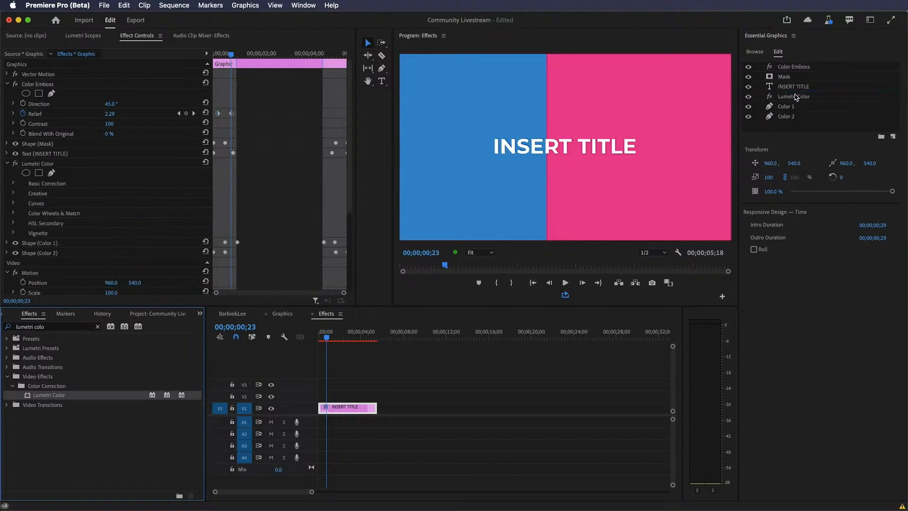
# Step: Raise the Basic Correction temperature of the Lumetri Color layer below the title text to 262, and lower it again
pyautogui.click(790, 107)
pyautogui.click(789, 119)
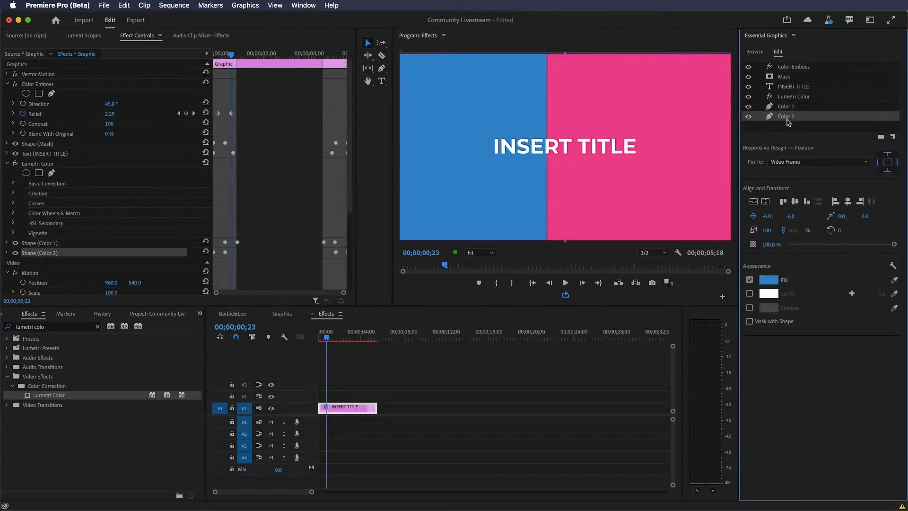
pyautogui.click(789, 98)
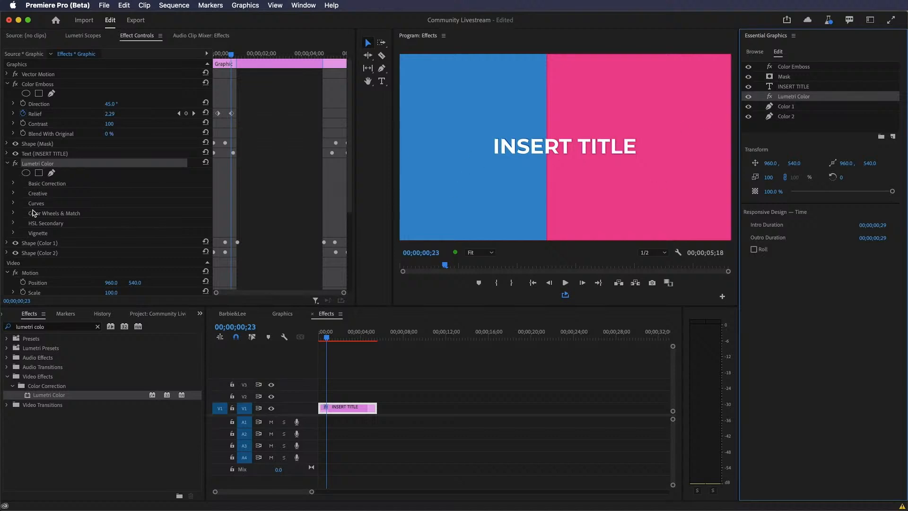
pyautogui.click(26, 187)
pyautogui.click(14, 184)
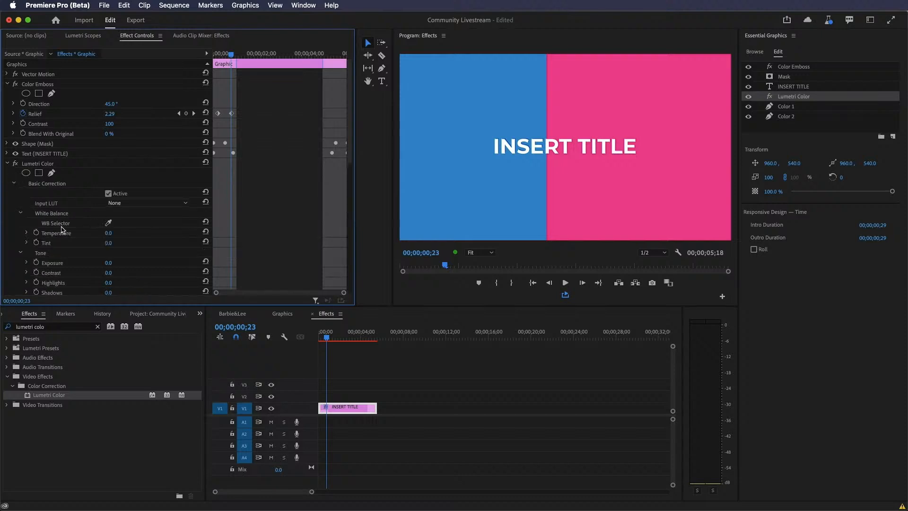
pyautogui.moveTo(108, 233); pyautogui.dragTo(146, 233)
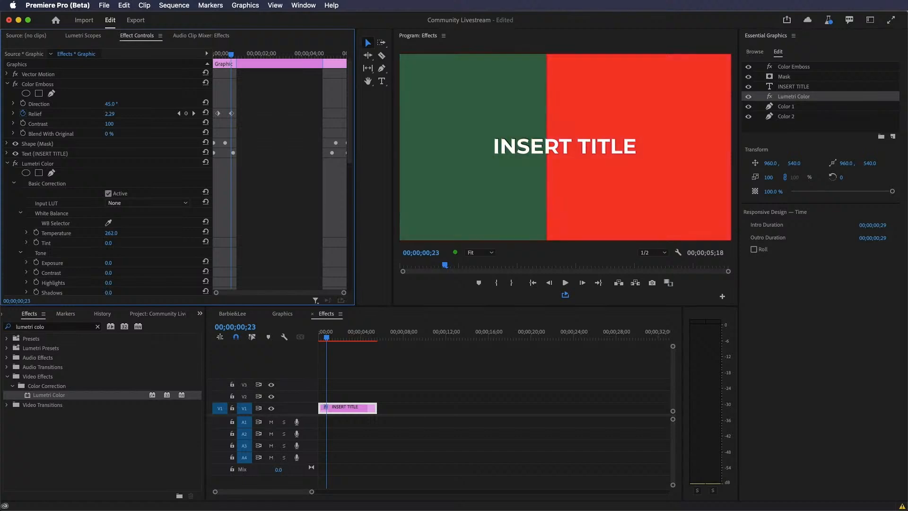
pyautogui.moveTo(250, 233); pyautogui.dragTo(111, 232)
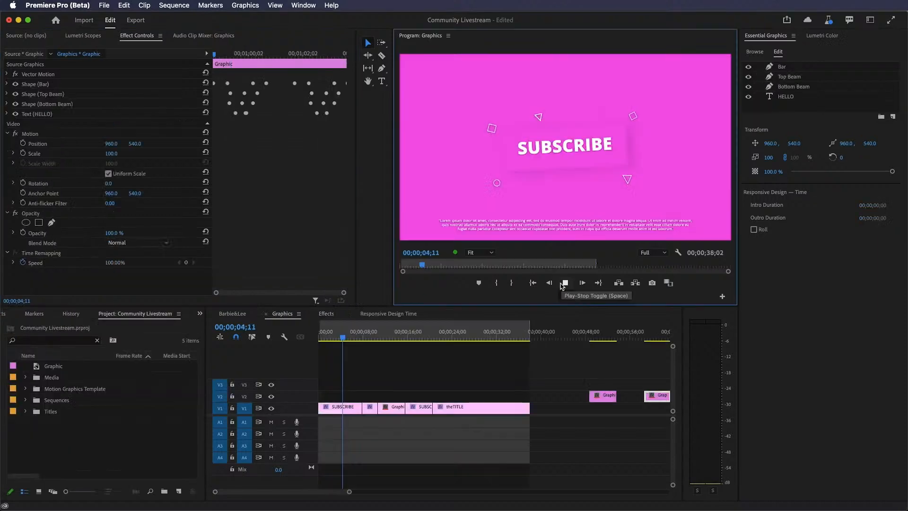
# Step: Play the Graphics sequence to review the SUBSCRIBE title animation
pyautogui.click(564, 283)
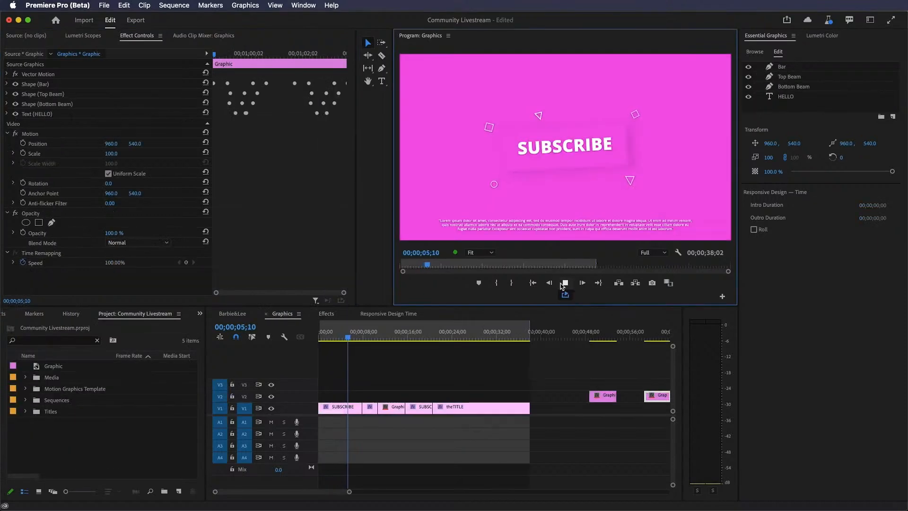